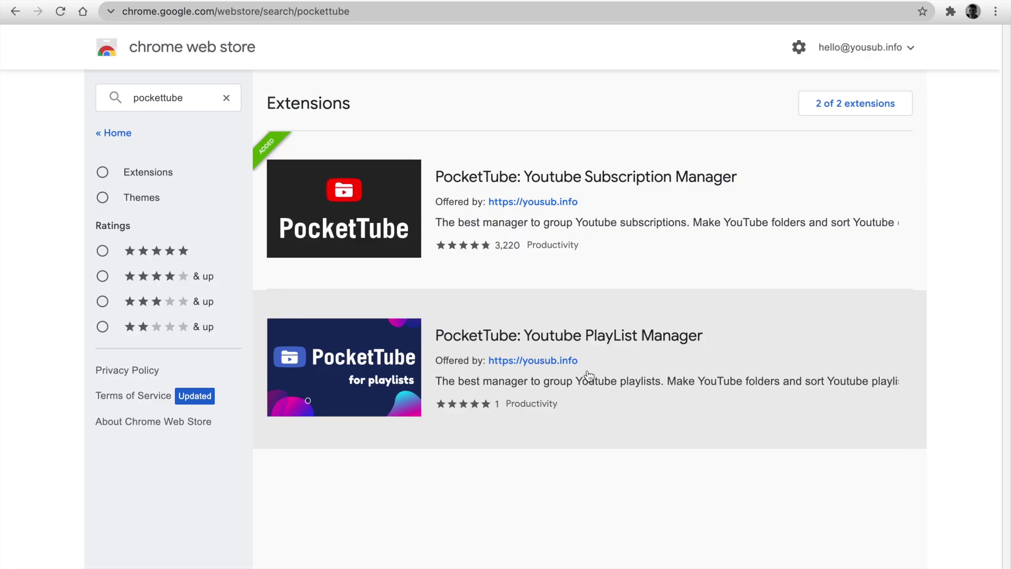
- Add the PocketTube: Youtube PlayList Manager extension to Chrome from its Web Store page
{"action": "left_click", "coordinate": [635, 367]}
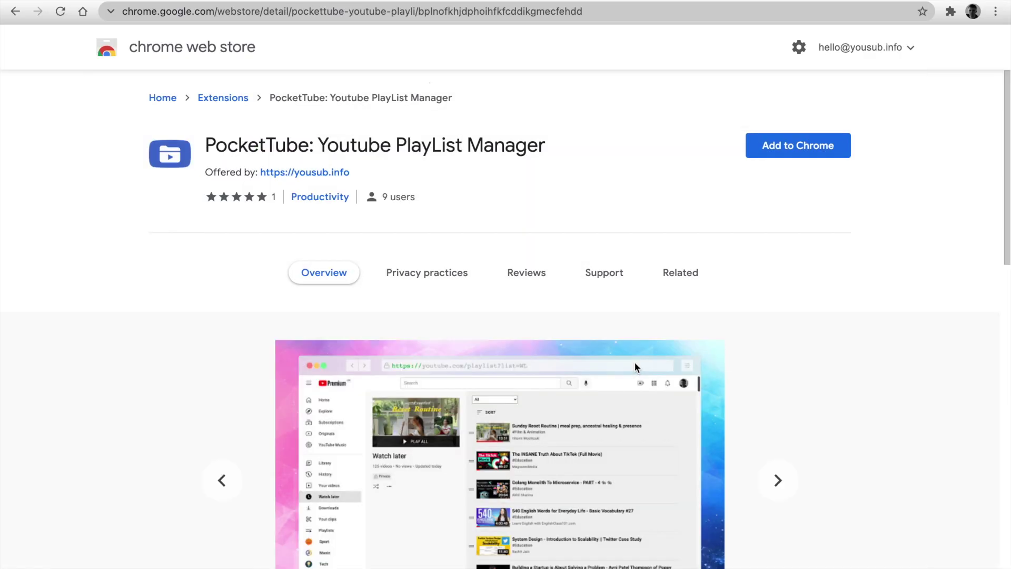
{"action": "left_click", "coordinate": [791, 151]}
{"action": "left_click", "coordinate": [611, 335]}
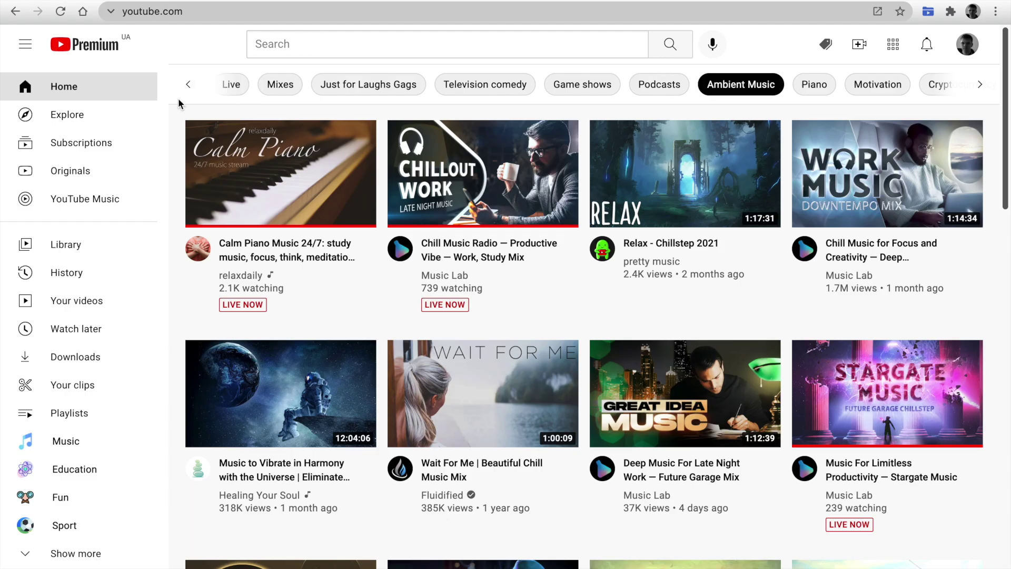
- Show only Education videos in Watch later, then go to the Playlists group manager
{"action": "left_click", "coordinate": [98, 333]}
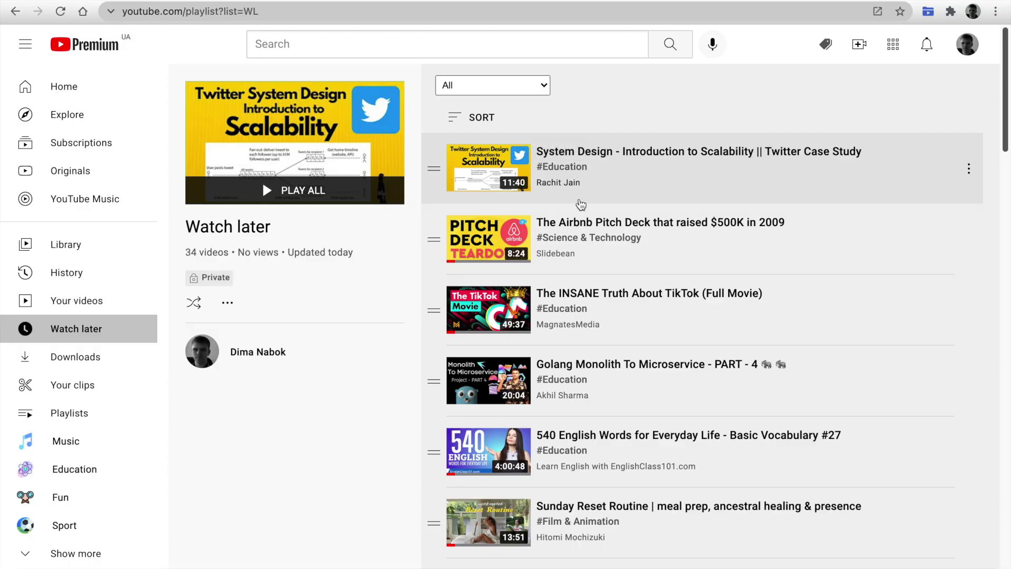
{"action": "left_click", "coordinate": [492, 85]}
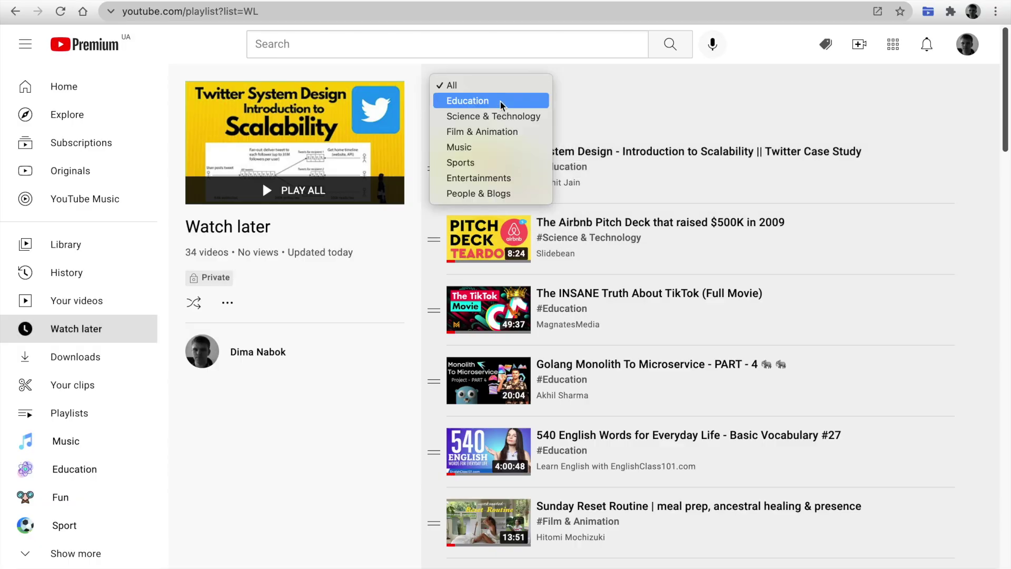
{"action": "left_click", "coordinate": [474, 100]}
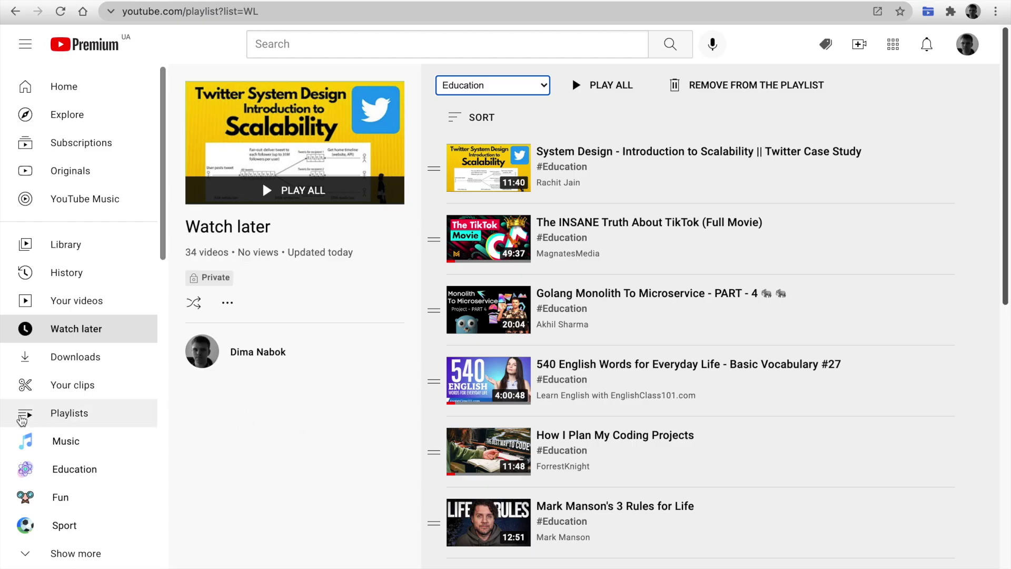
{"action": "mouse_move", "coordinate": [69, 414]}
{"action": "left_click", "coordinate": [66, 418]}
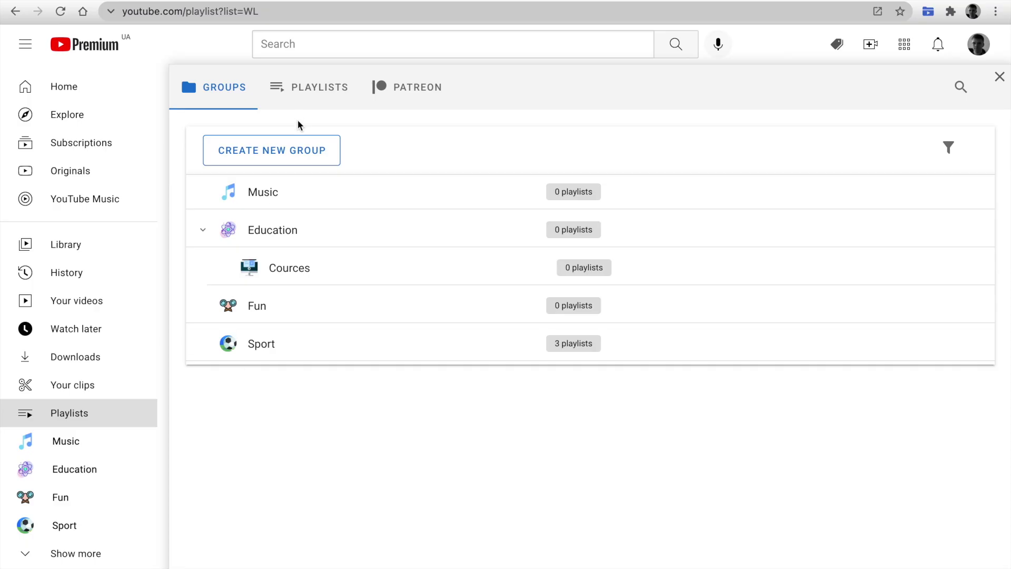
- Create and save a new group named 'Games' with the gamepad icon
{"action": "left_click", "coordinate": [300, 151]}
{"action": "left_click", "coordinate": [377, 260]}
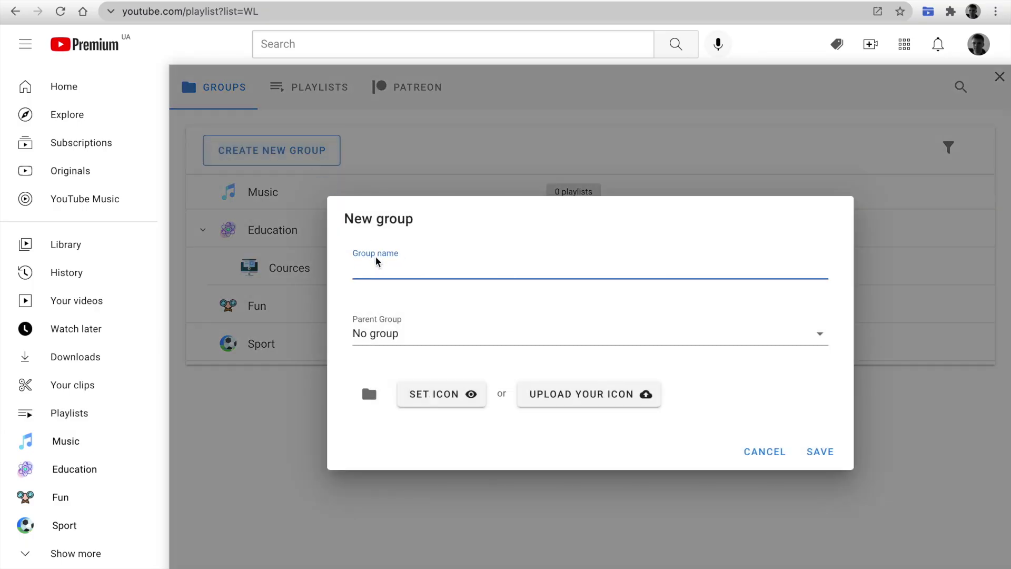
{"action": "type", "text": "Games"}
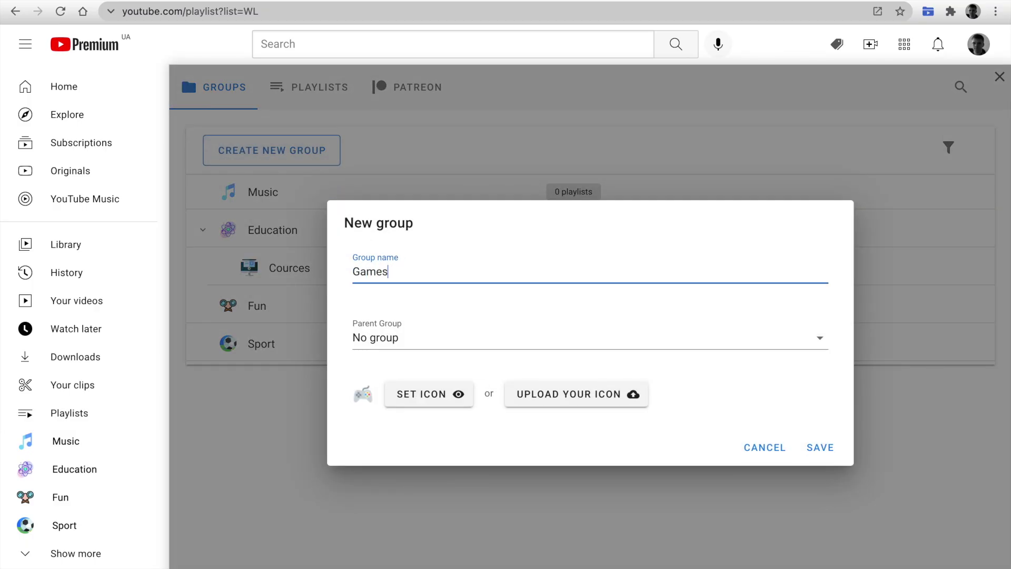
{"action": "left_click", "coordinate": [422, 394]}
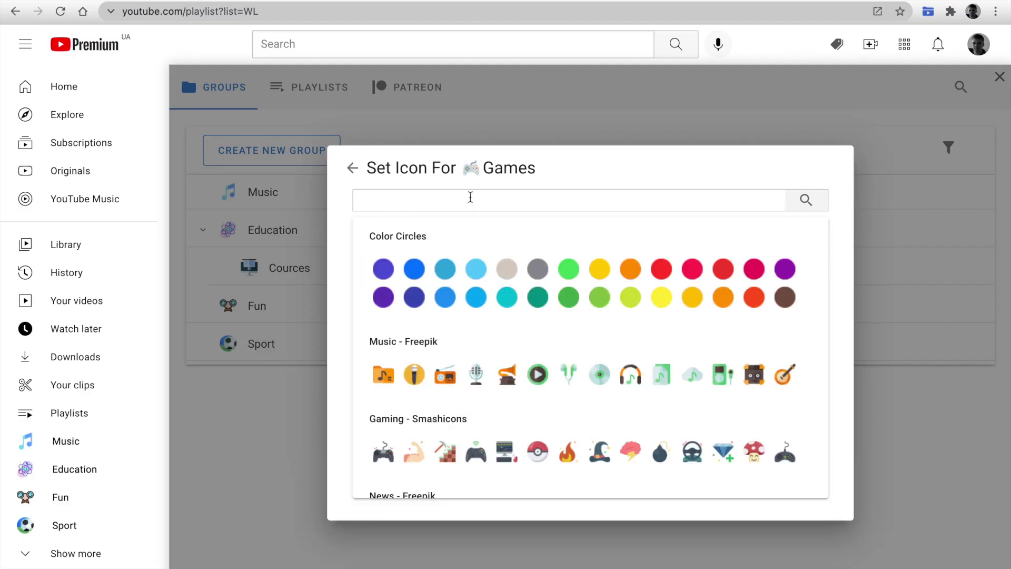
{"action": "type", "text": "Game"}
{"action": "left_click", "coordinate": [352, 168]}
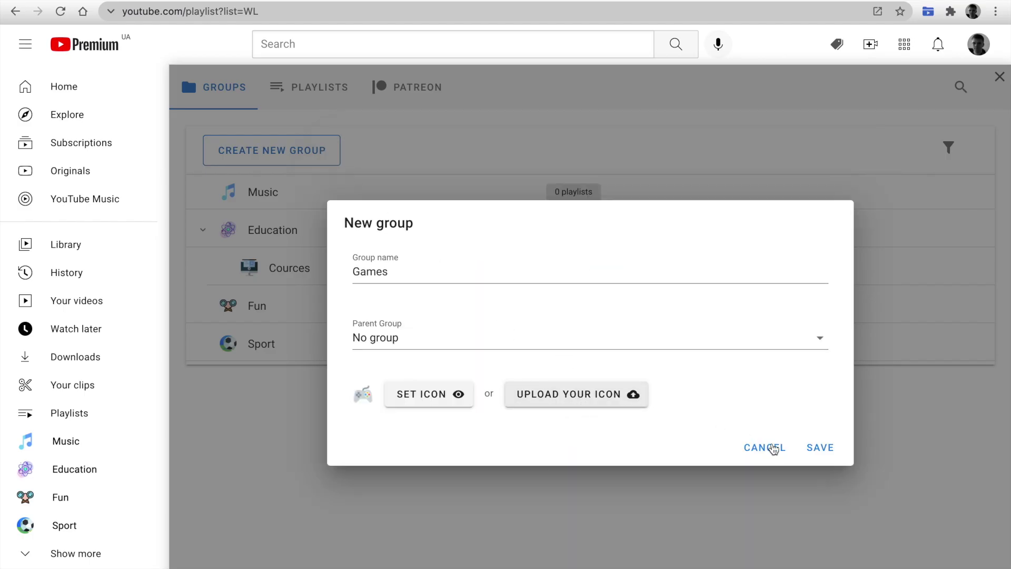
{"action": "left_click", "coordinate": [820, 448]}
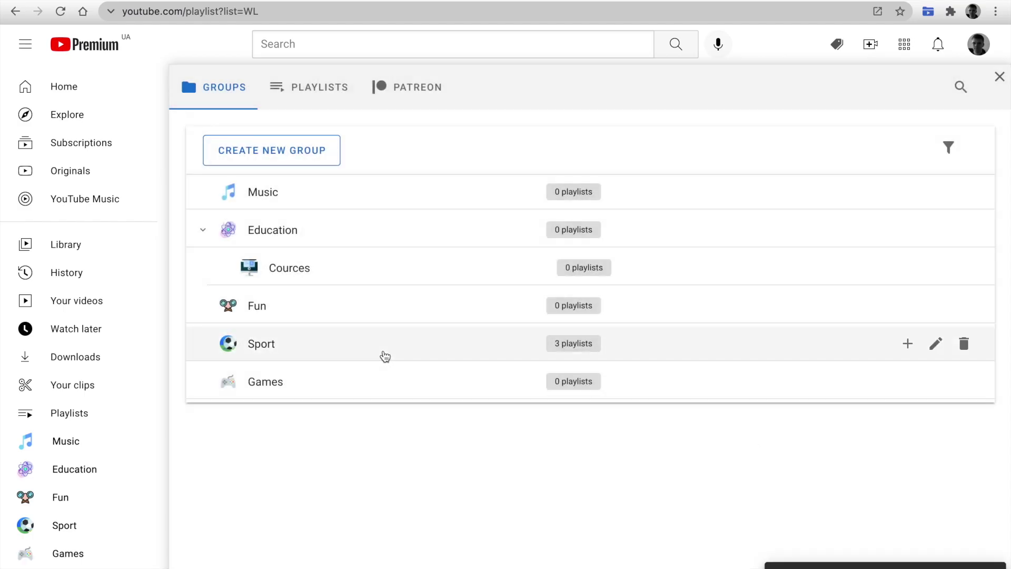
- Drag Games under Cources and Fun below Sport, then sort groups A–Z
{"action": "left_click_drag", "start_coordinate": [378, 382], "coordinate": [375, 308]}
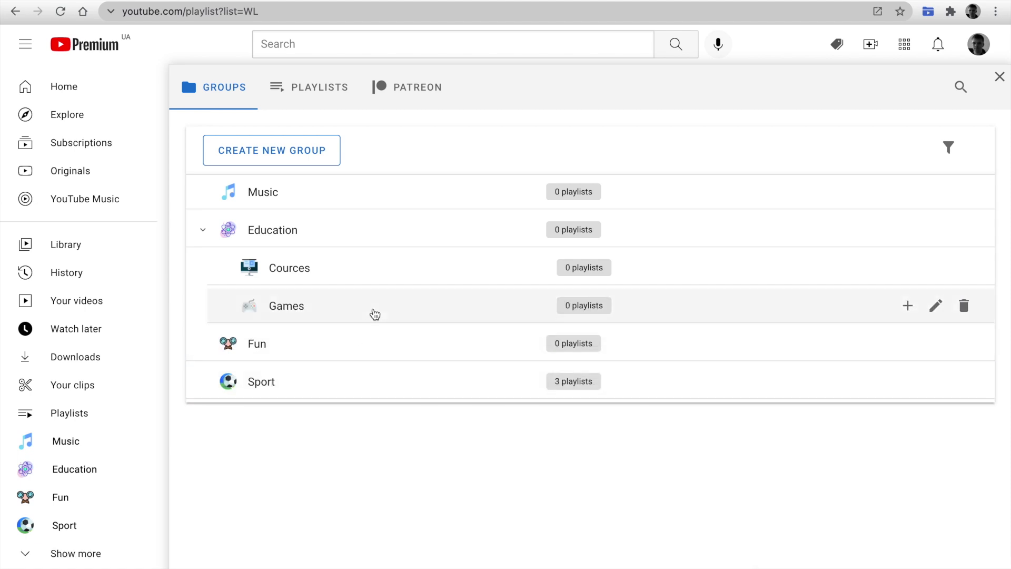
{"action": "left_click_drag", "start_coordinate": [375, 343], "coordinate": [375, 391]}
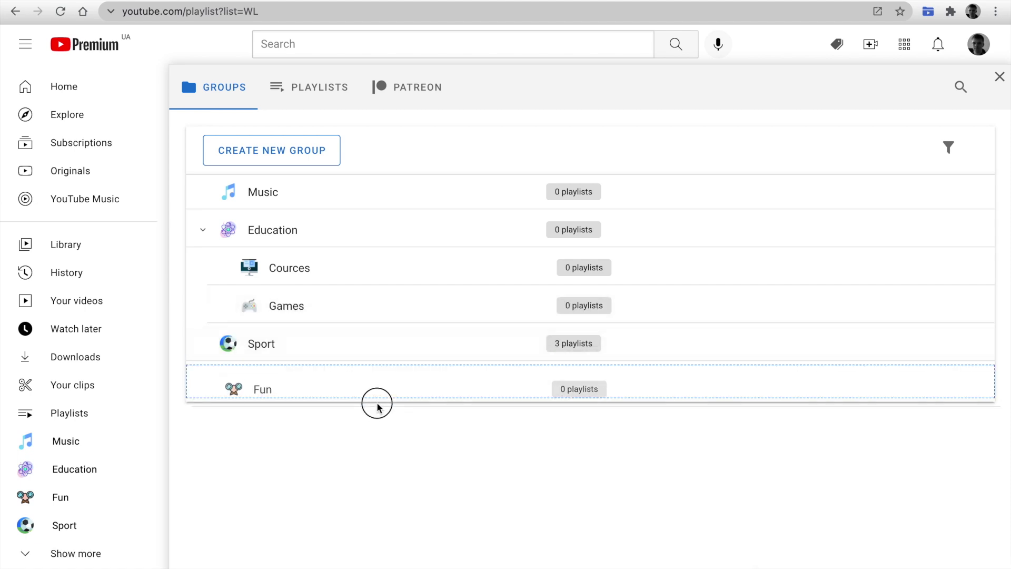
{"action": "left_click", "coordinate": [948, 147]}
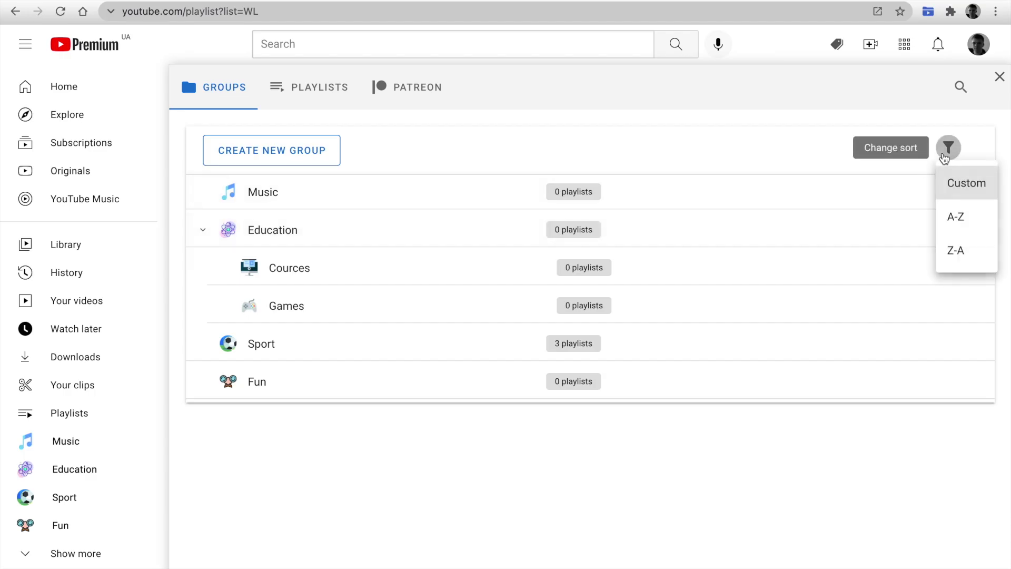
{"action": "left_click", "coordinate": [956, 217]}
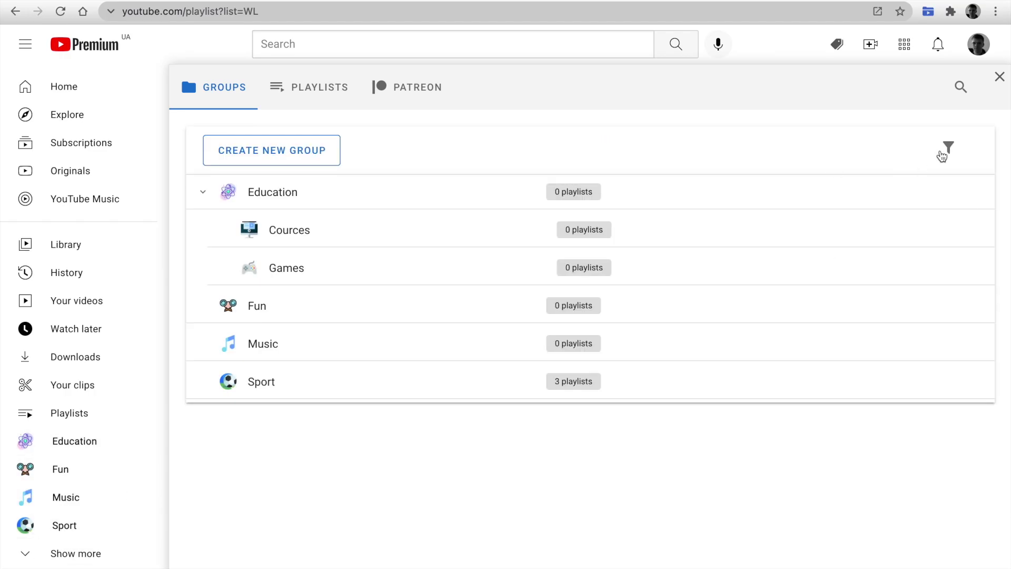
- Restore Custom order, move Games to the bottom as top-level, and open its playlist chooser
{"action": "left_click", "coordinate": [949, 147]}
{"action": "left_click", "coordinate": [967, 183]}
{"action": "left_click_drag", "start_coordinate": [369, 303], "coordinate": [489, 362]}
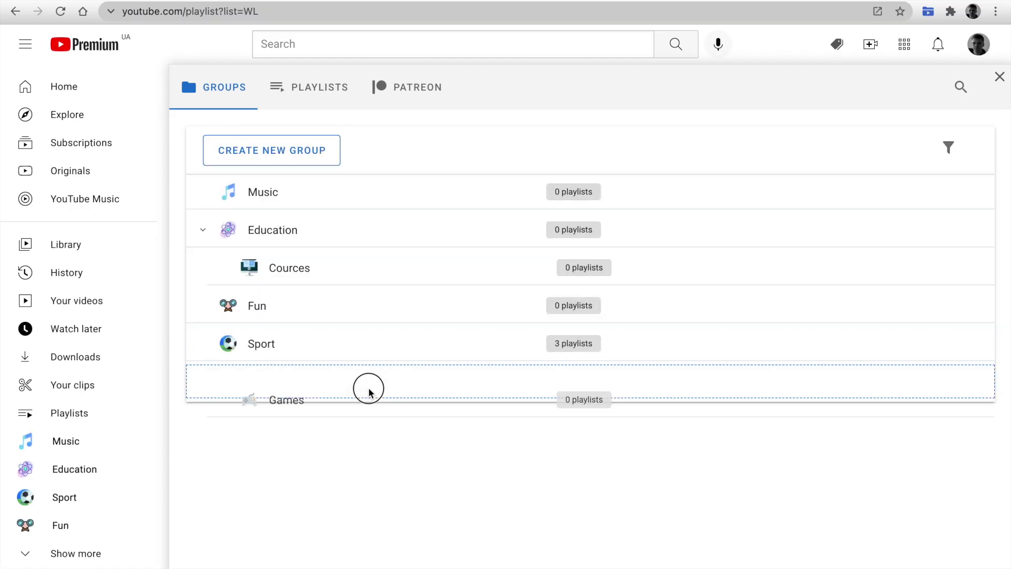
{"action": "left_click", "coordinate": [573, 381]}
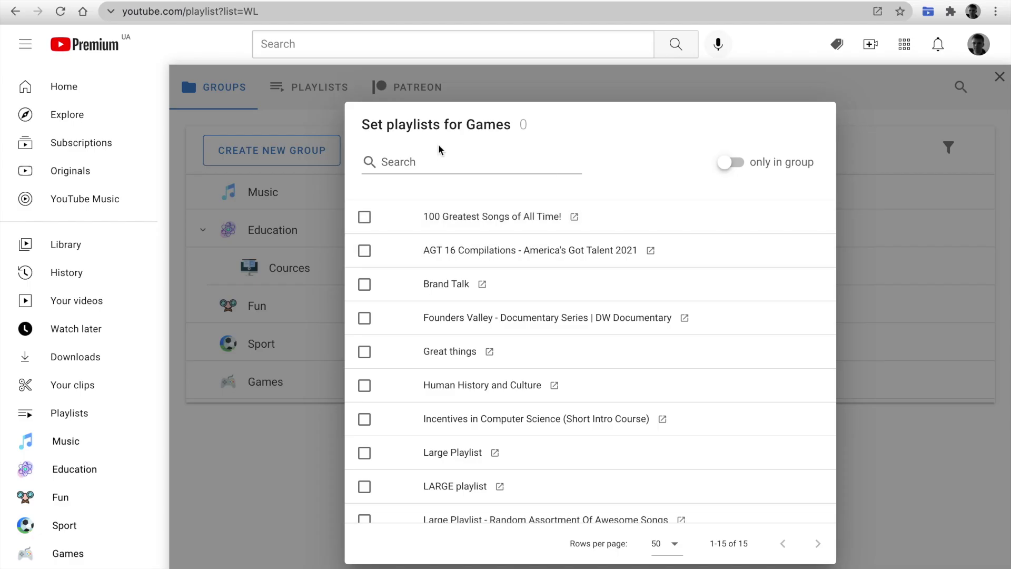
- Assign America's Got Talent compilations, Brand Talk and Founders Valley to Games, checking the 'only in group' view
{"action": "left_click", "coordinate": [708, 249]}
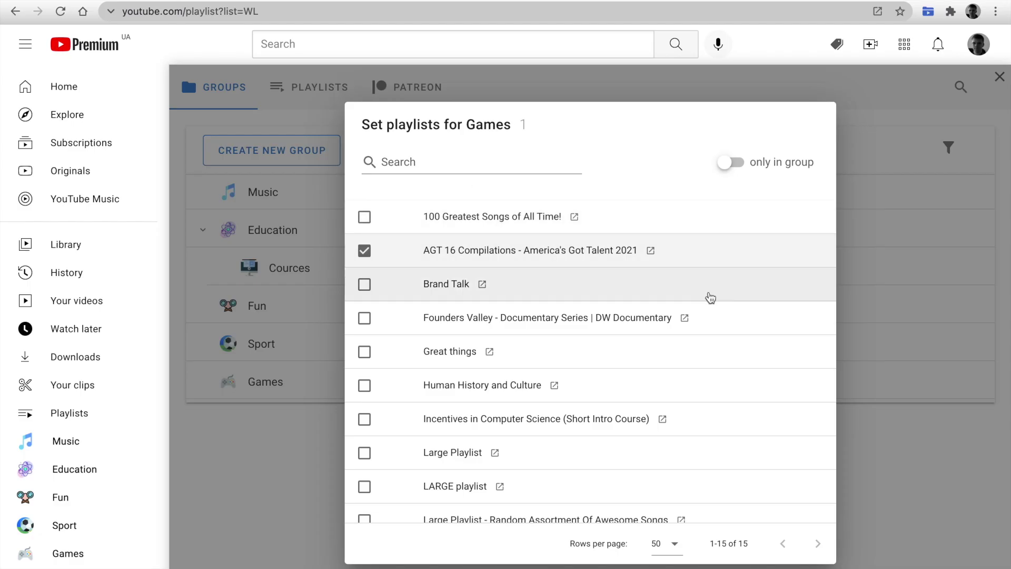
{"action": "left_click", "coordinate": [712, 284]}
{"action": "left_click", "coordinate": [723, 317]}
{"action": "left_click", "coordinate": [732, 164]}
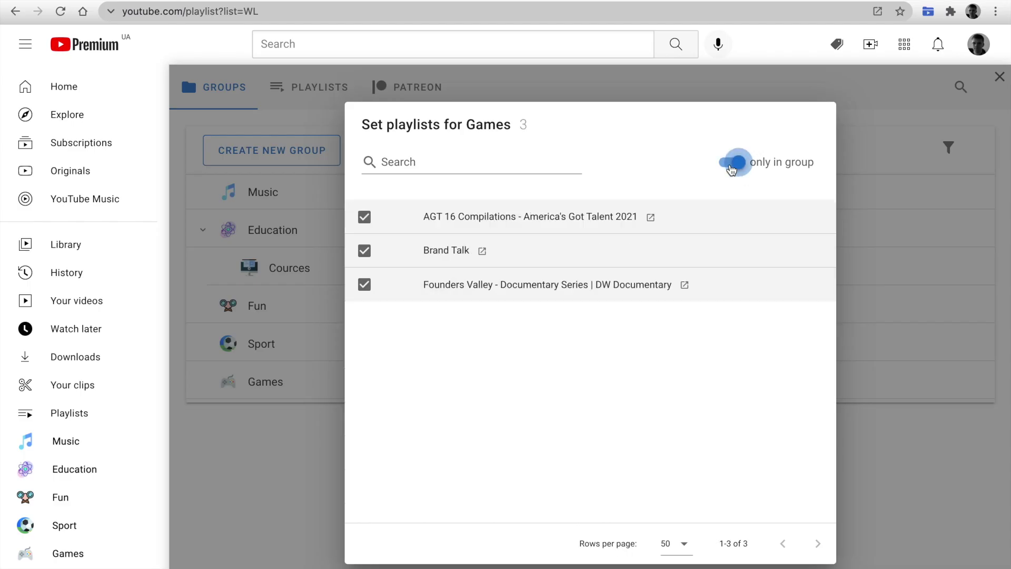
{"action": "left_click", "coordinate": [732, 164]}
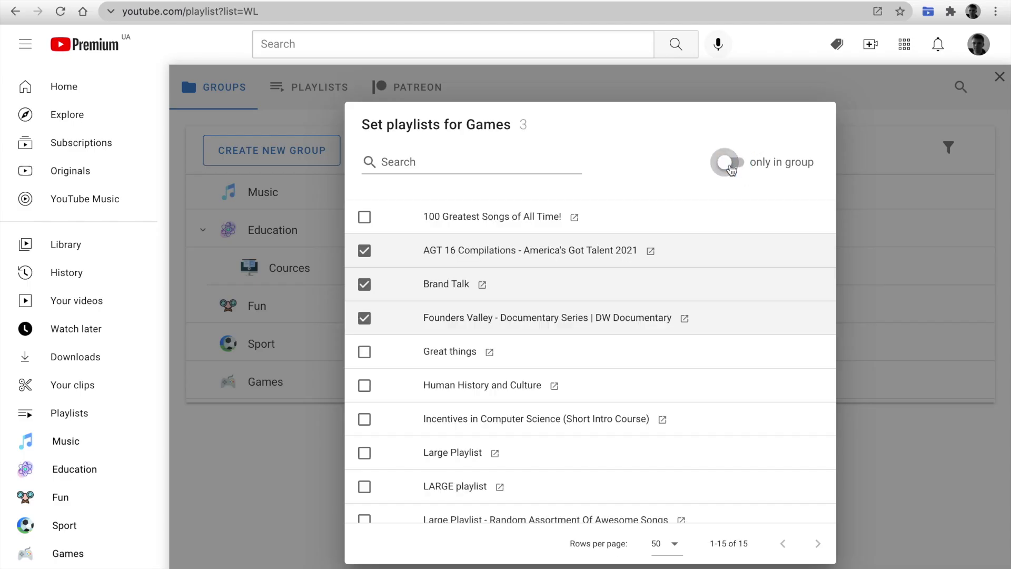
{"action": "left_click", "coordinate": [854, 343]}
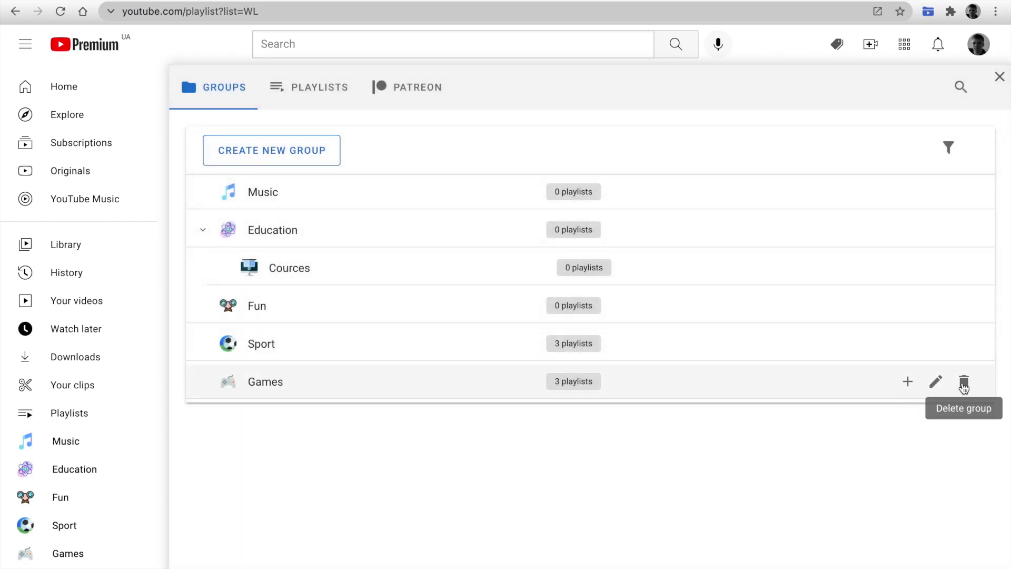
{"action": "left_click", "coordinate": [320, 87]}
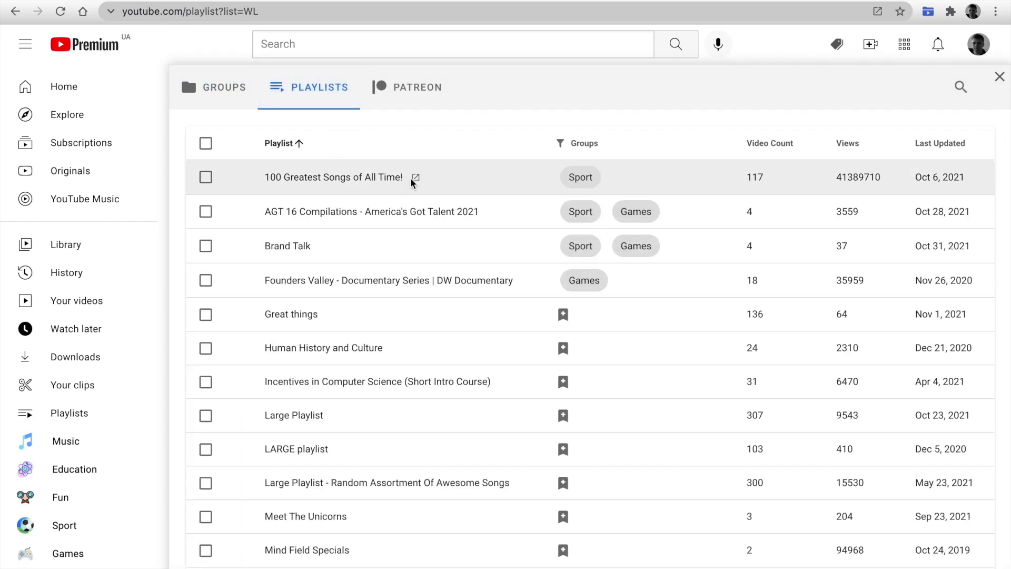
{"action": "mouse_move", "coordinate": [416, 178]}
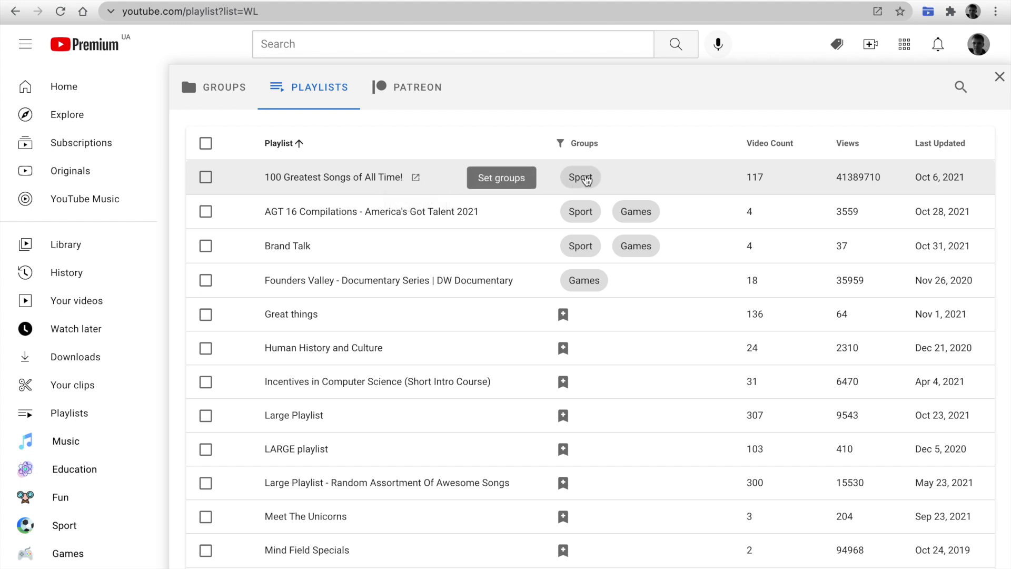
- Move '100 Greatest Songs of All Time!' from the Sport group to Music
{"action": "left_click", "coordinate": [582, 177]}
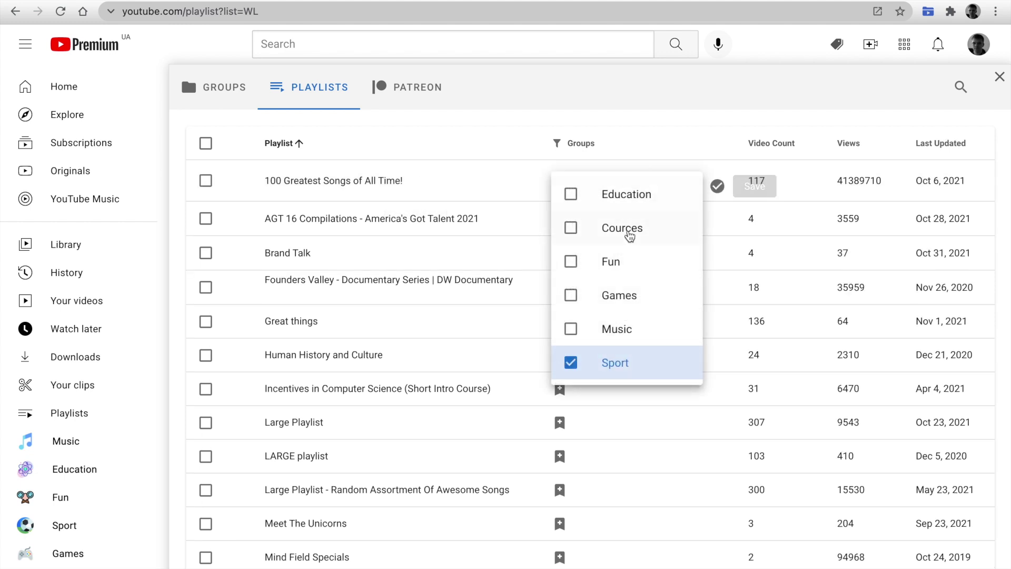
{"action": "left_click", "coordinate": [635, 329]}
{"action": "left_click", "coordinate": [615, 362]}
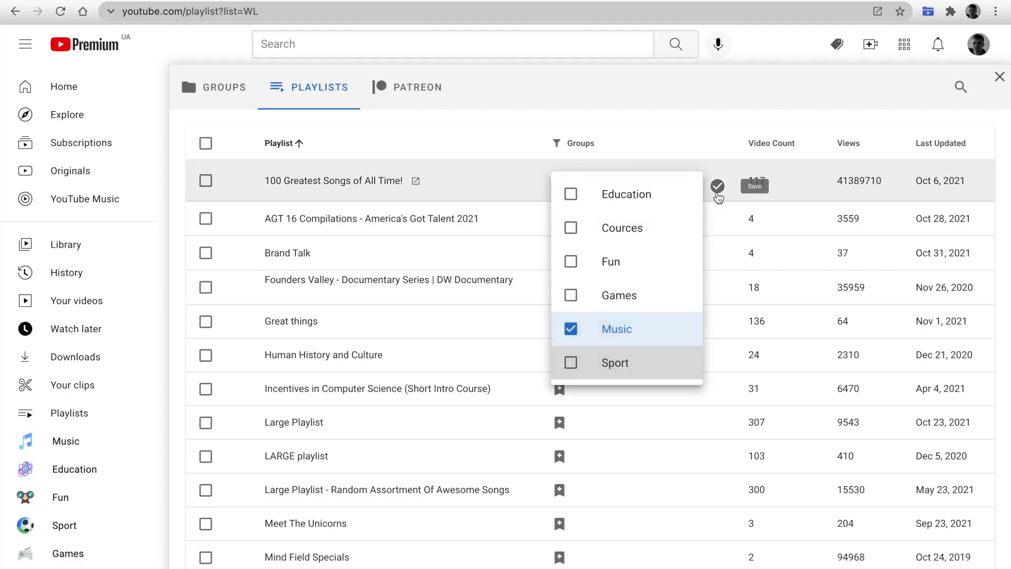
{"action": "left_click", "coordinate": [718, 186]}
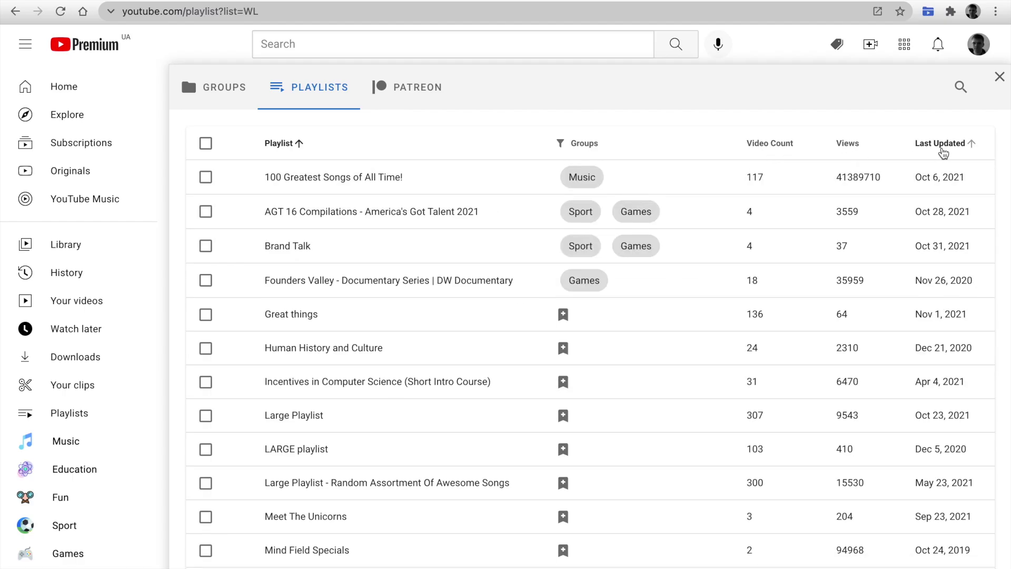
- Sort the playlist list by Last Updated, newest first
{"action": "left_click", "coordinate": [944, 151]}
{"action": "left_click", "coordinate": [855, 151]}
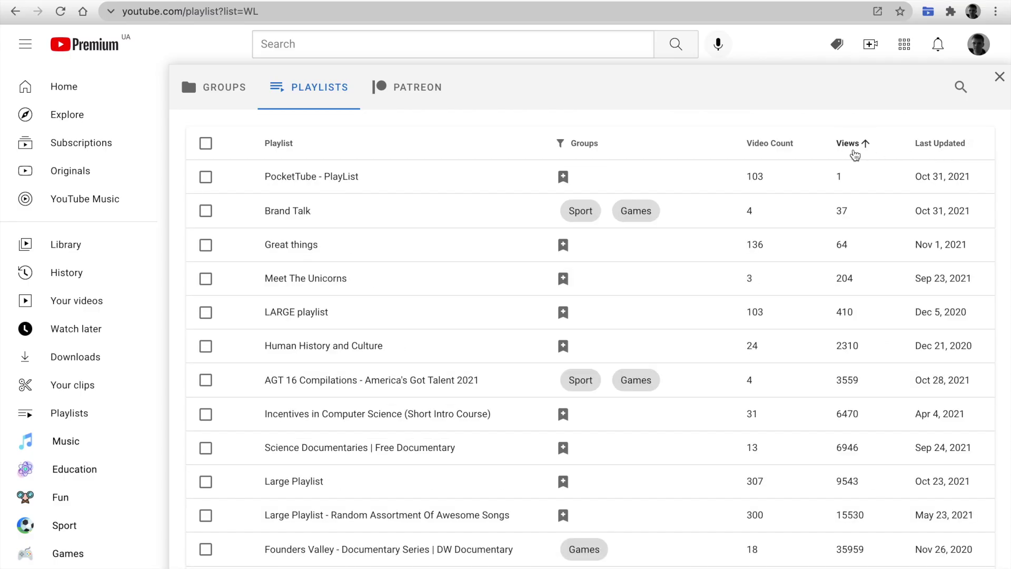
{"action": "left_click", "coordinate": [940, 146]}
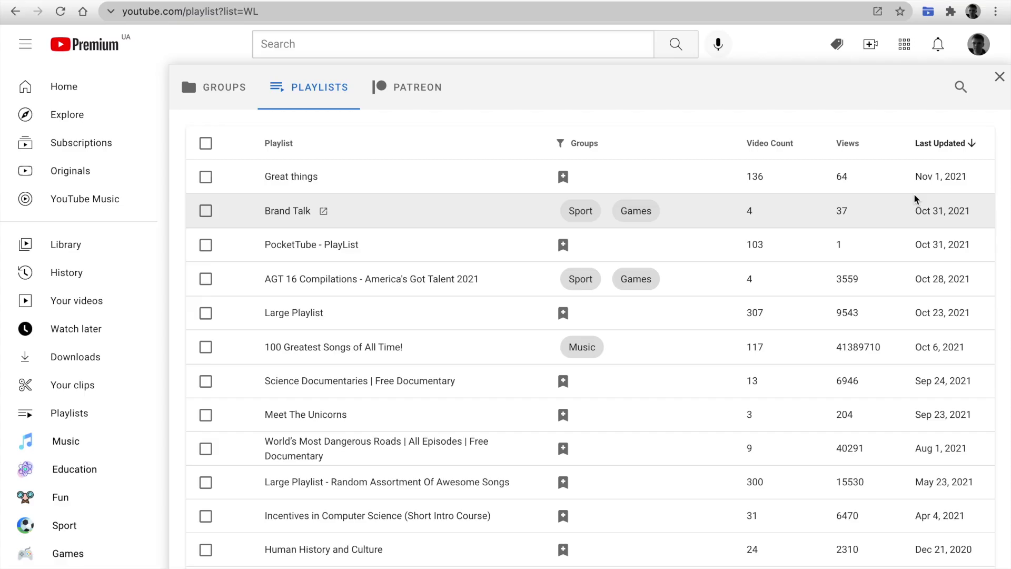
- Filter playlists to Without Group, then clear the filter
{"action": "left_click", "coordinate": [582, 144]}
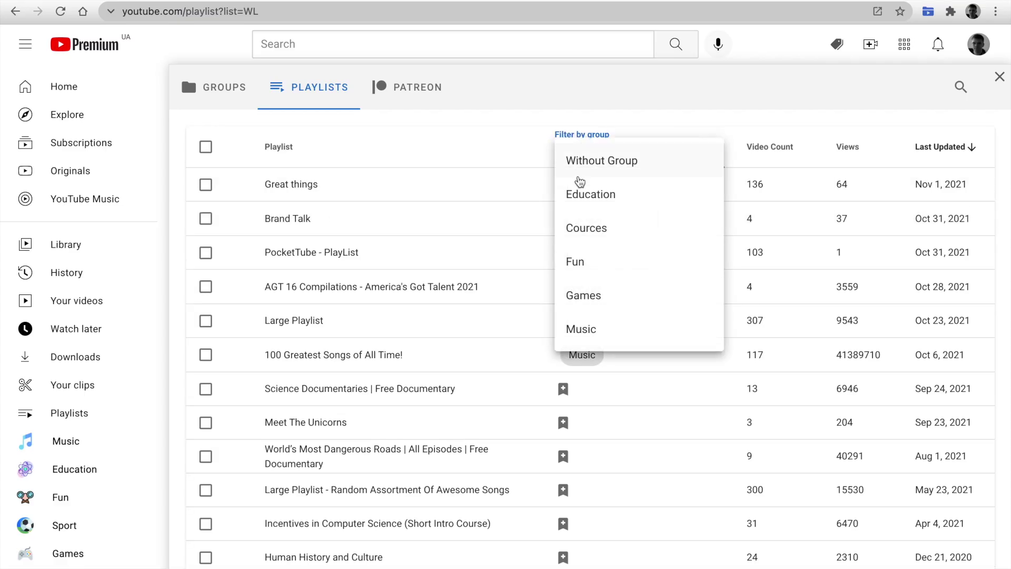
{"action": "left_click", "coordinate": [602, 160]}
{"action": "left_click", "coordinate": [636, 154]}
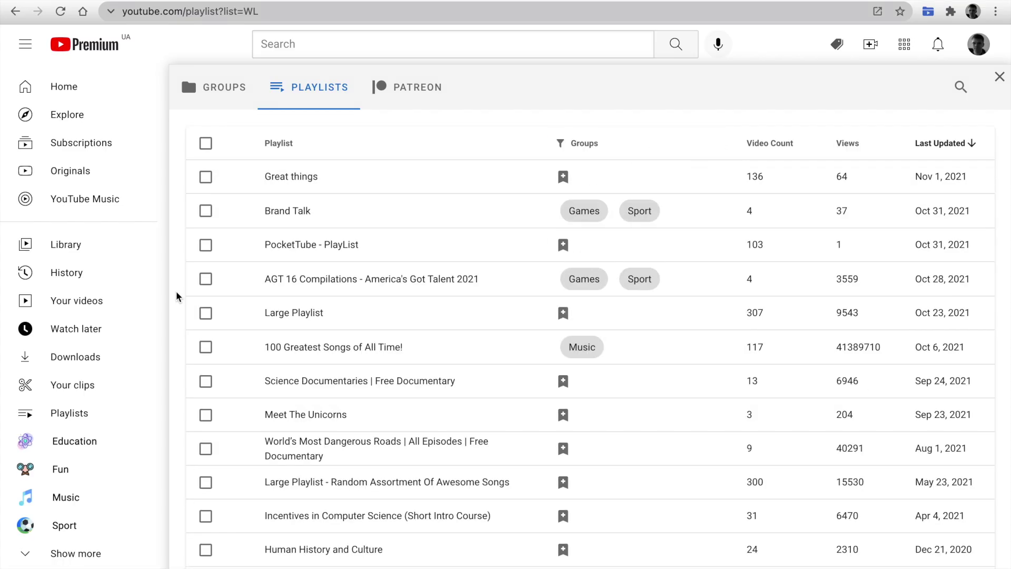
- Add the Great things and Large Playlist playlists to the Fun group
{"action": "left_click", "coordinate": [206, 177]}
{"action": "left_click", "coordinate": [205, 313]}
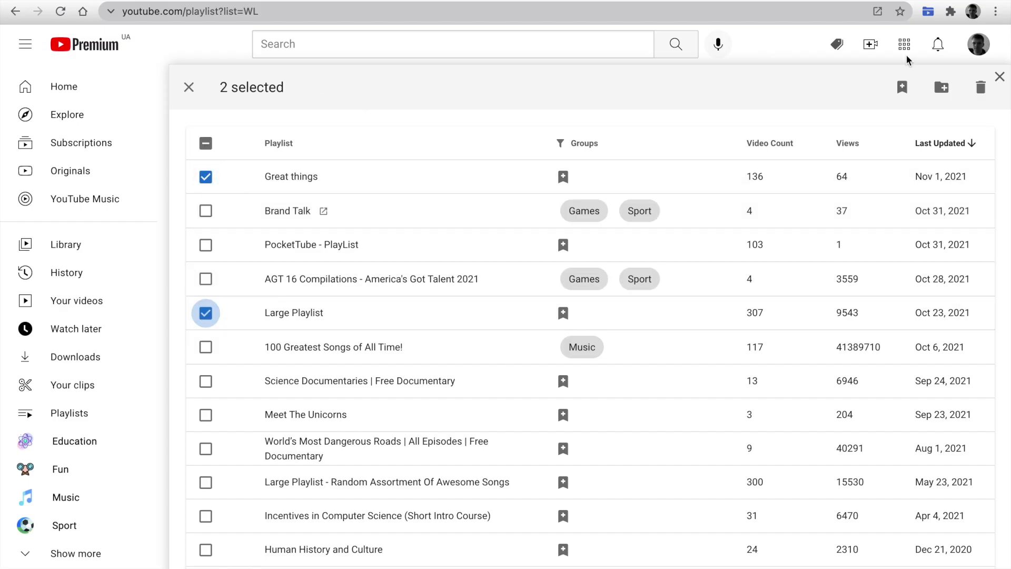
{"action": "left_click", "coordinate": [902, 87]}
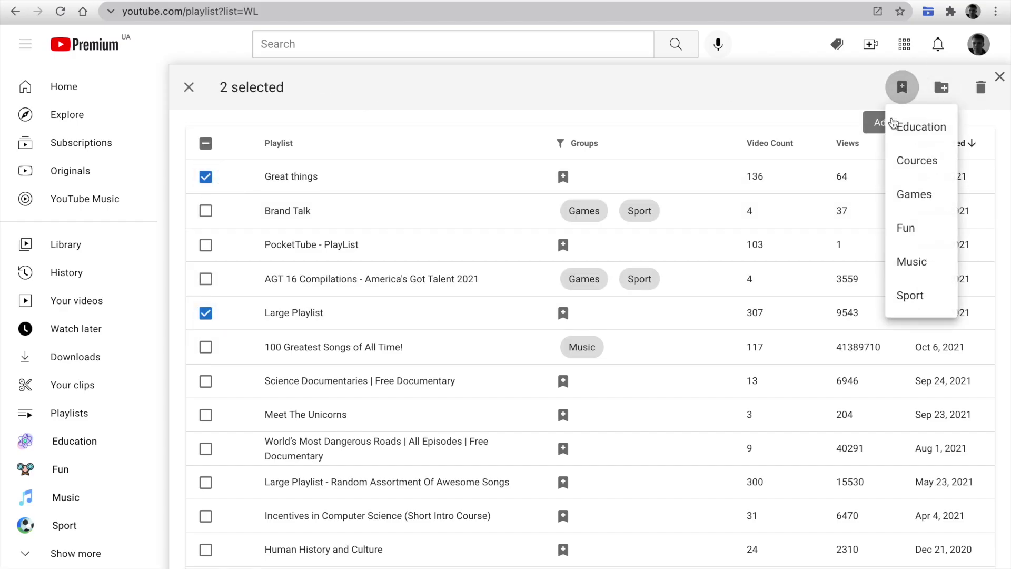
{"action": "left_click", "coordinate": [906, 228]}
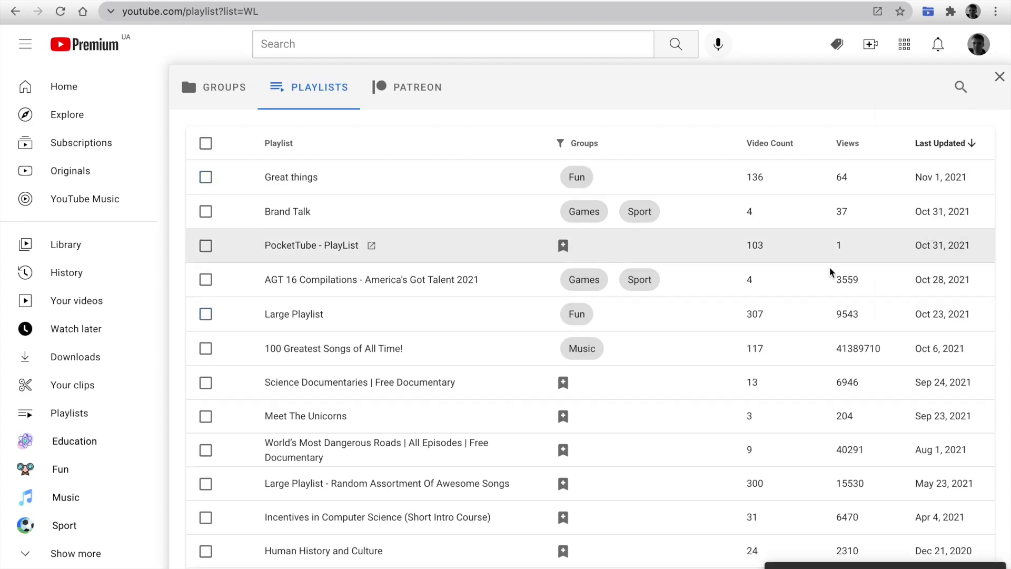
{"action": "left_click", "coordinate": [61, 469]}
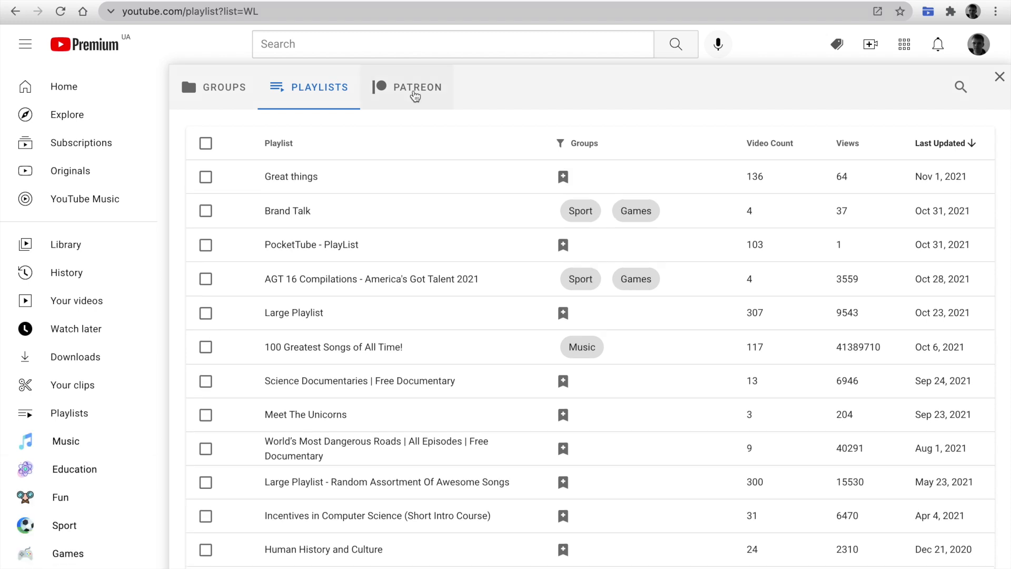
- View PocketTube's Patreon panel with the $1, $3 and $10 membership levels
{"action": "left_click", "coordinate": [415, 89]}
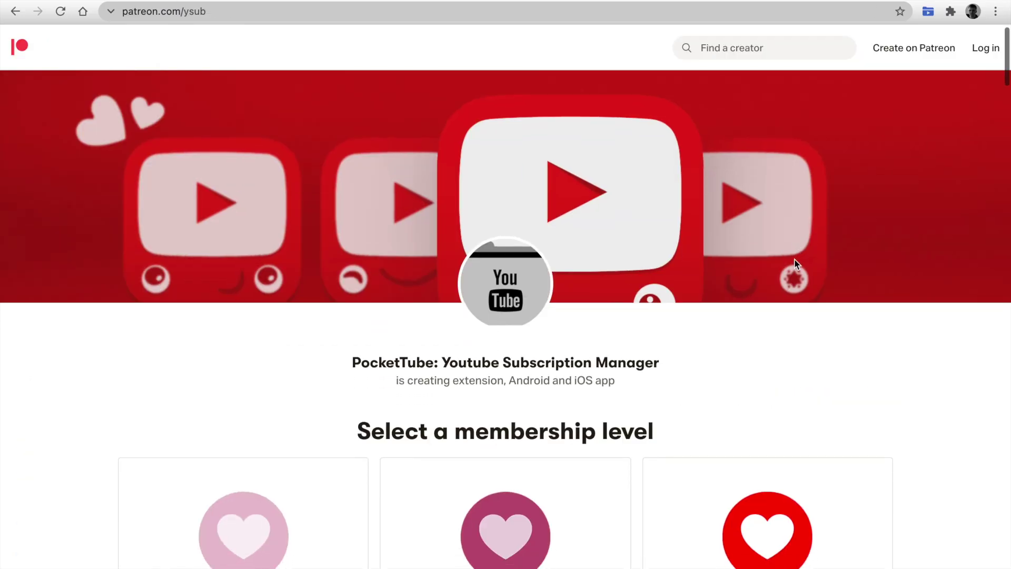
{"action": "scroll", "coordinate": [796, 265], "scroll_direction": "down", "scroll_amount": 5}
{"action": "scroll", "coordinate": [796, 265], "scroll_direction": "down", "scroll_amount": 3}
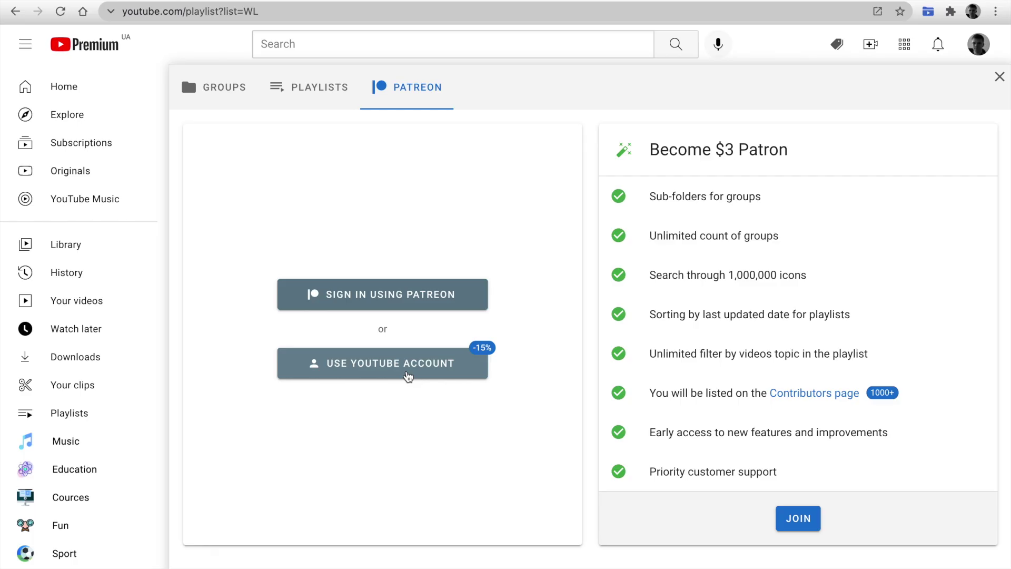
- Choose the annual USD29.99 plan with the YouTube account and pay by card
{"action": "left_click", "coordinate": [348, 367]}
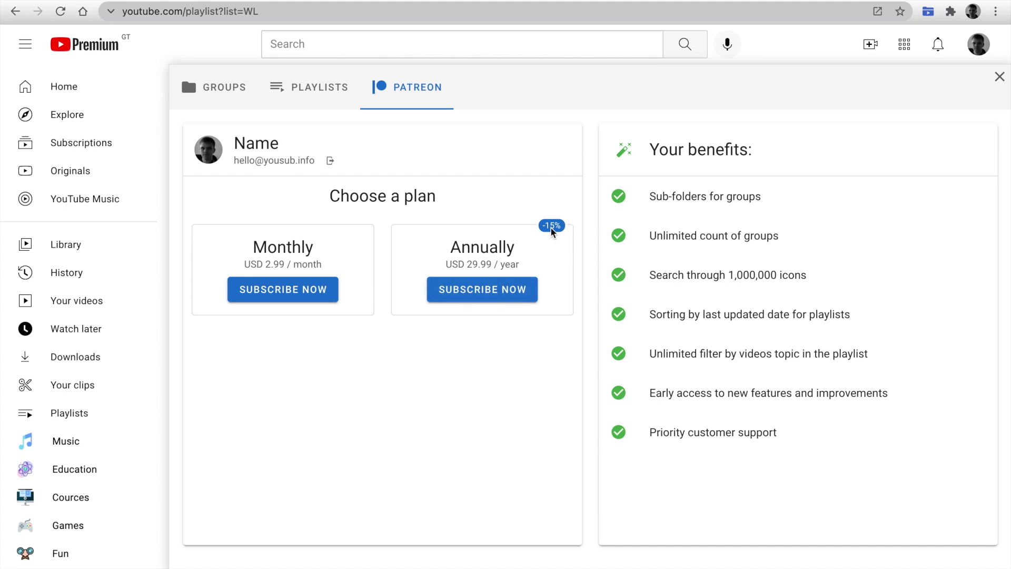
{"action": "left_click", "coordinate": [499, 289]}
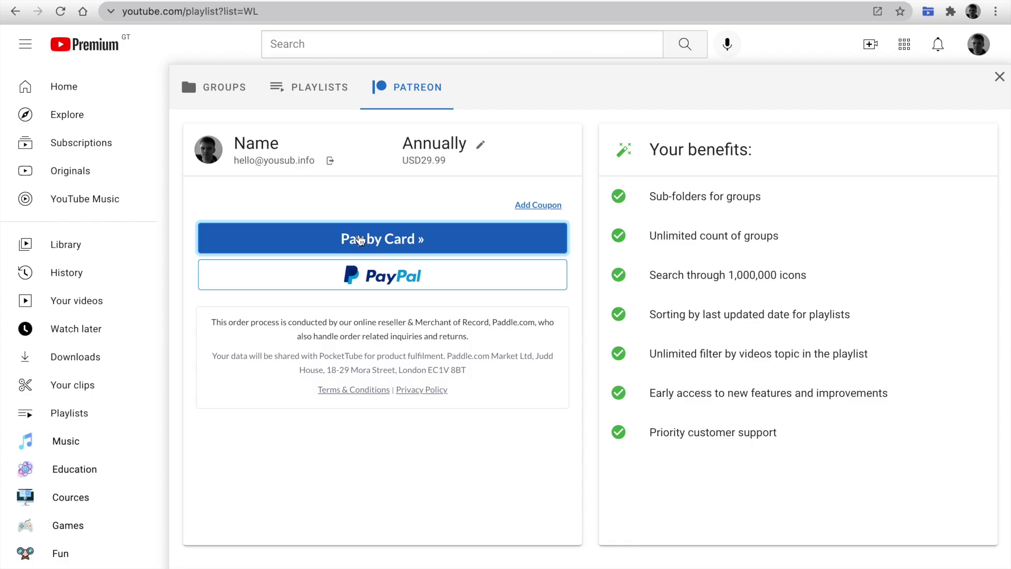
{"action": "left_click", "coordinate": [360, 239]}
{"action": "scroll", "coordinate": [363, 233], "scroll_direction": "down", "scroll_amount": 2}
{"action": "scroll", "coordinate": [412, 380], "scroll_direction": "down", "scroll_amount": 1}
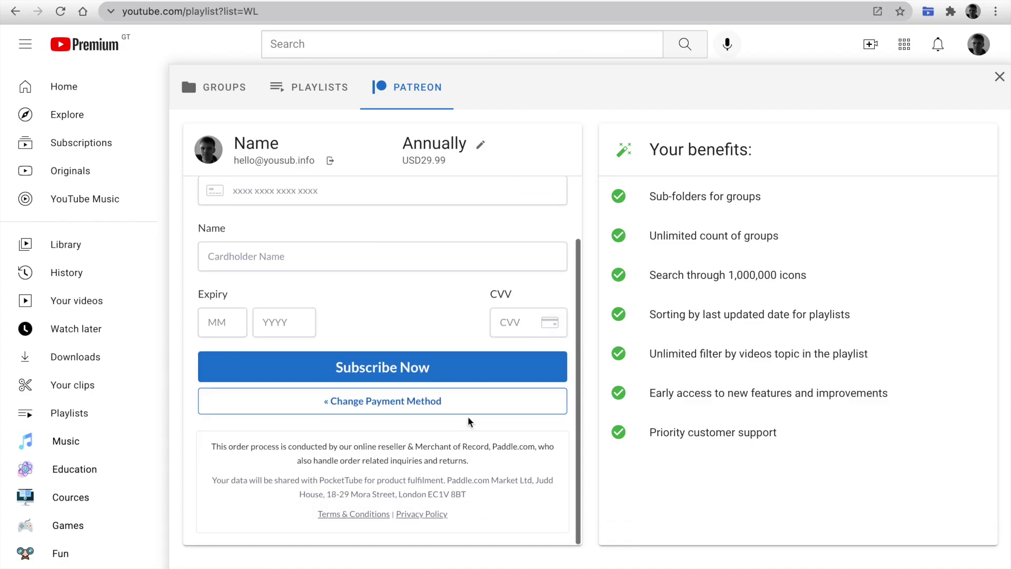
{"action": "scroll", "coordinate": [531, 452], "scroll_direction": "up", "scroll_amount": 2}
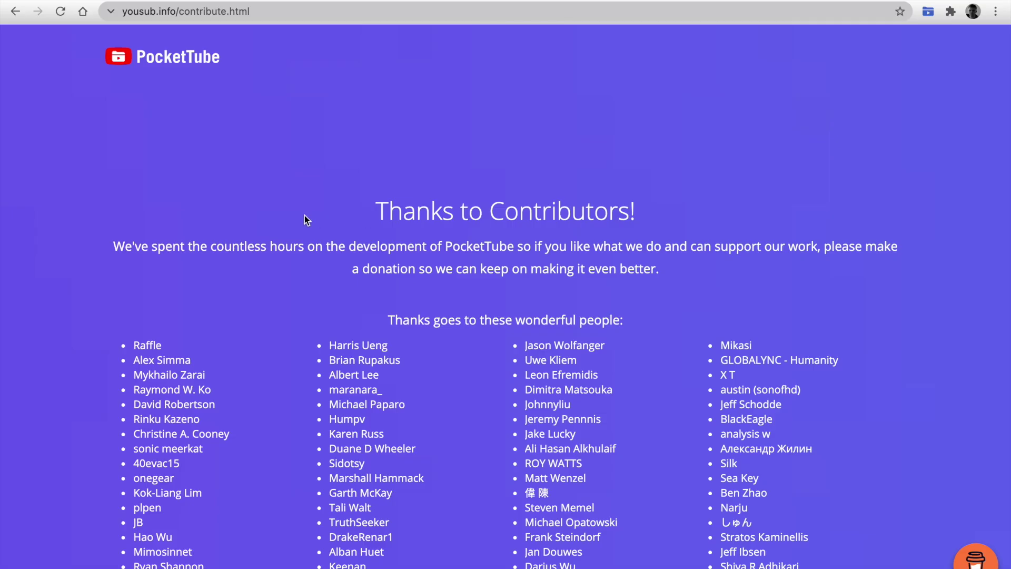
{"action": "scroll", "coordinate": [304, 216], "scroll_direction": "down", "scroll_amount": 3}
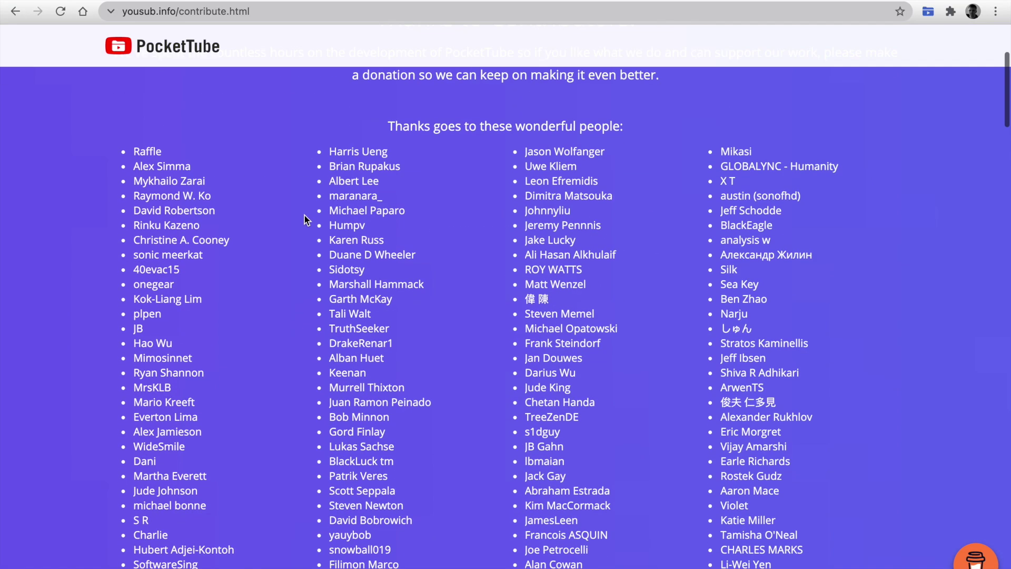
{"action": "scroll", "coordinate": [304, 216], "scroll_direction": "down", "scroll_amount": 3}
{"action": "scroll", "coordinate": [304, 216], "scroll_direction": "down", "scroll_amount": 5}
{"action": "scroll", "coordinate": [305, 216], "scroll_direction": "down", "scroll_amount": 5}
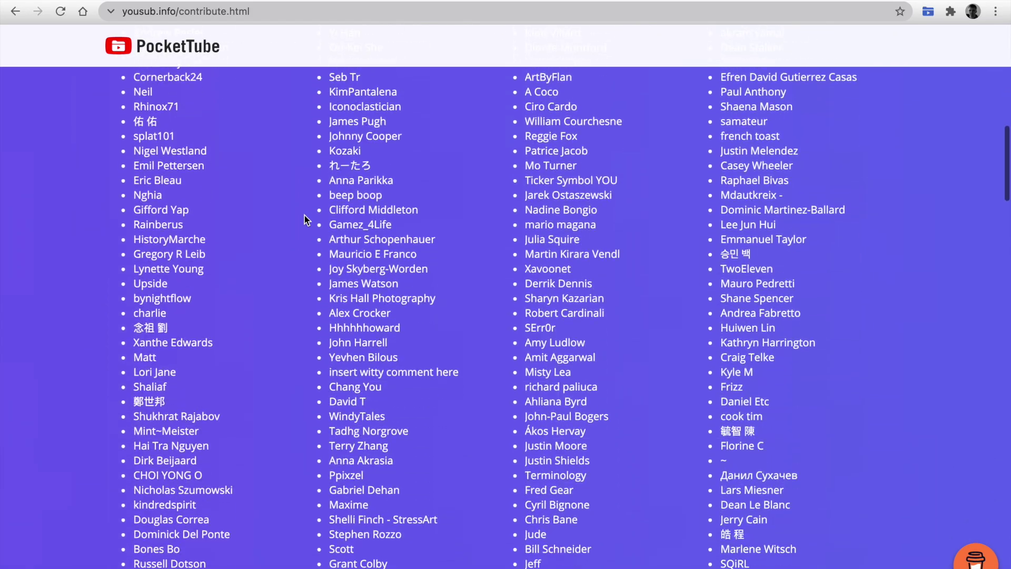
{"action": "scroll", "coordinate": [304, 216], "scroll_direction": "down", "scroll_amount": 4}
{"action": "scroll", "coordinate": [304, 215], "scroll_direction": "down", "scroll_amount": 5}
{"action": "scroll", "coordinate": [304, 216], "scroll_direction": "down", "scroll_amount": 5}
{"action": "scroll", "coordinate": [304, 216], "scroll_direction": "down", "scroll_amount": 5}
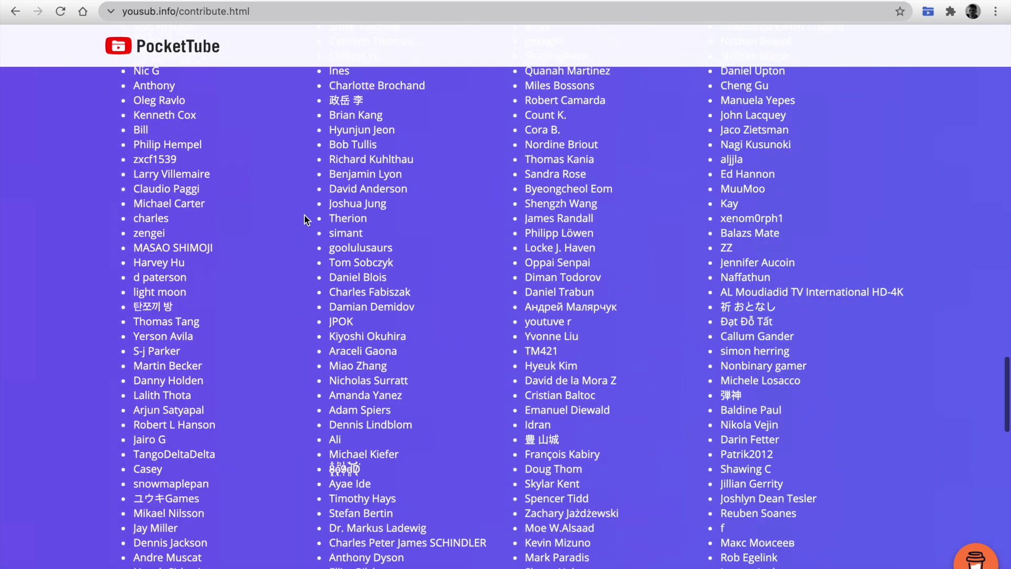
{"action": "scroll", "coordinate": [304, 216], "scroll_direction": "down", "scroll_amount": 4}
{"action": "scroll", "coordinate": [304, 216], "scroll_direction": "down", "scroll_amount": 5}
{"action": "scroll", "coordinate": [304, 215], "scroll_direction": "down", "scroll_amount": 5}
{"action": "scroll", "coordinate": [304, 216], "scroll_direction": "down", "scroll_amount": 5}
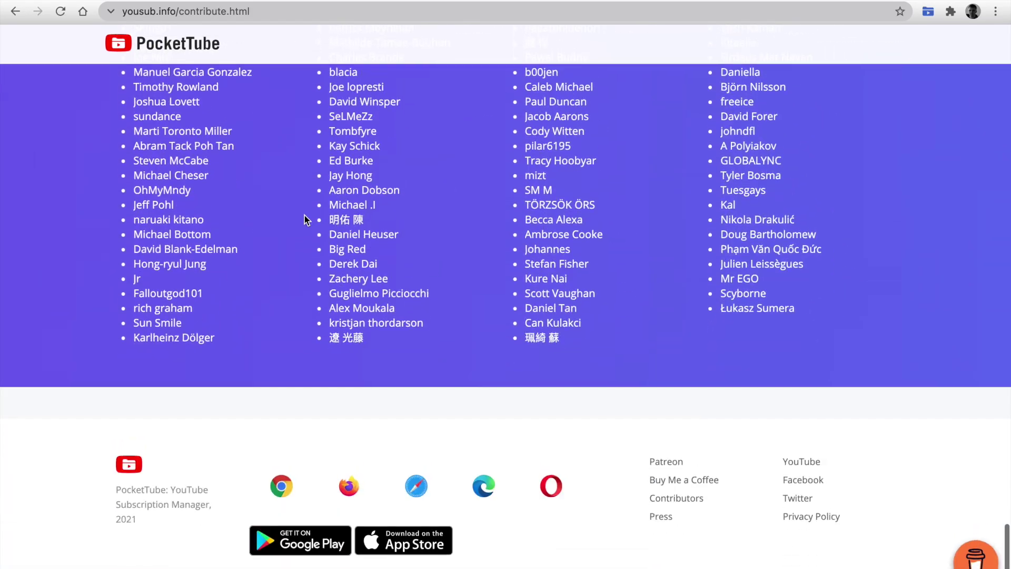